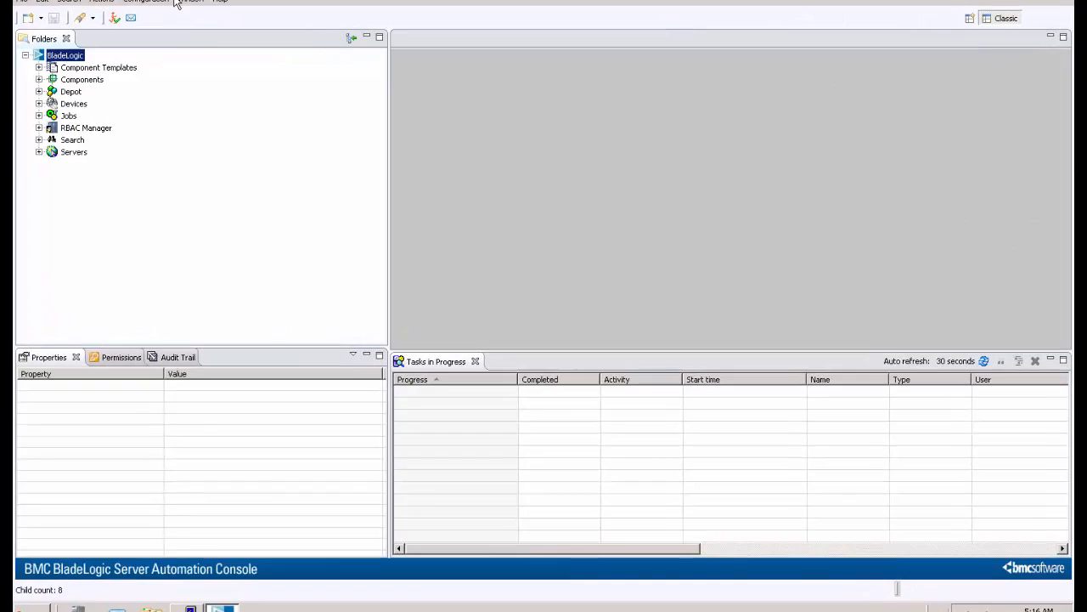
- Open Generate Support Data and expand the Application Servers group in the server selection for data collection
click(153, 1)
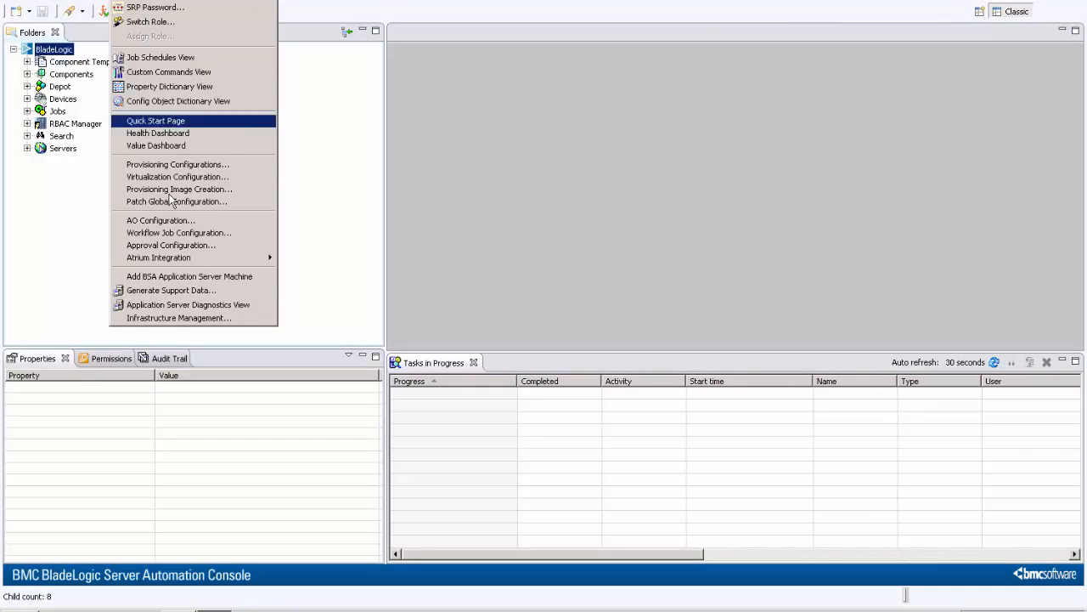
click(166, 292)
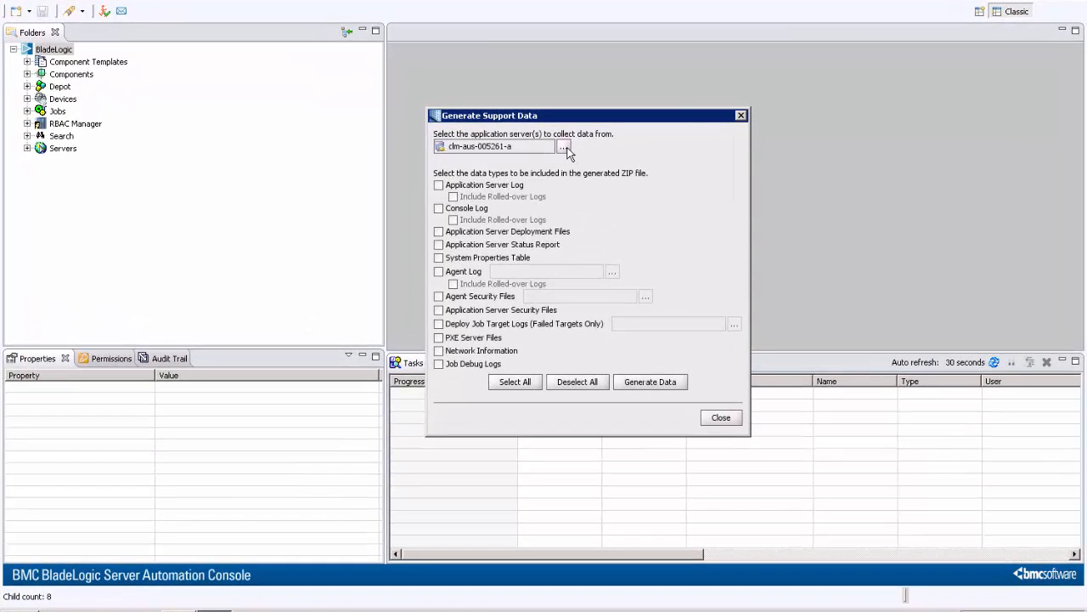
click(562, 151)
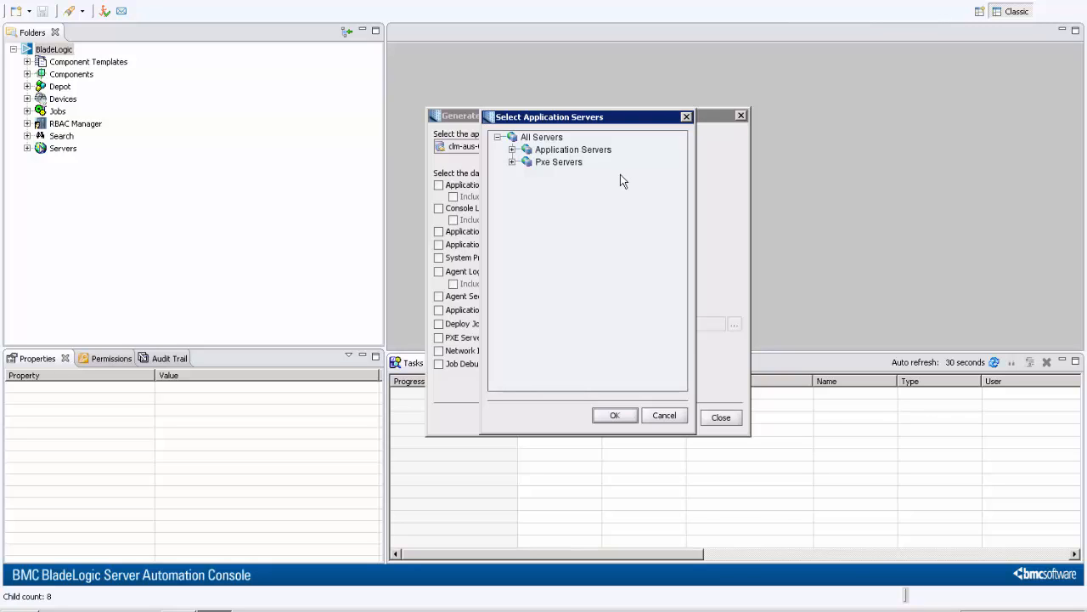
click(513, 150)
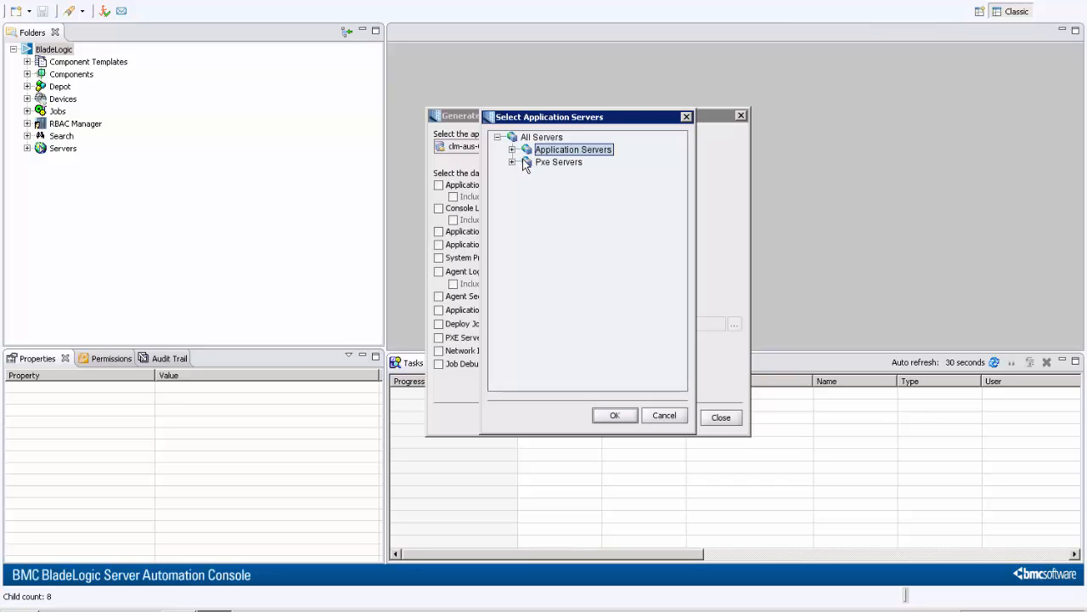
click(512, 149)
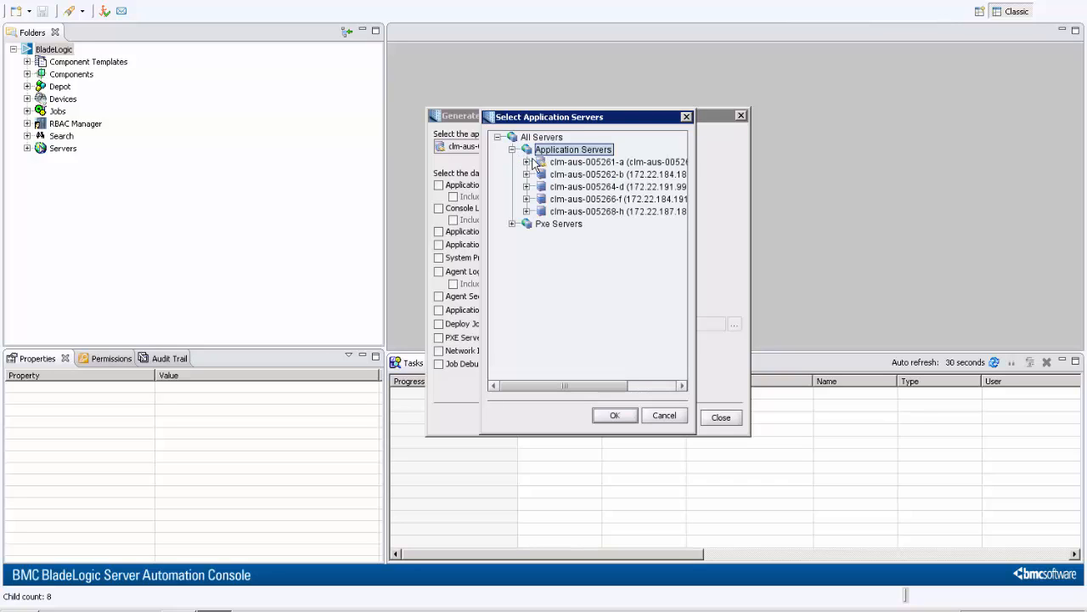
click(578, 174)
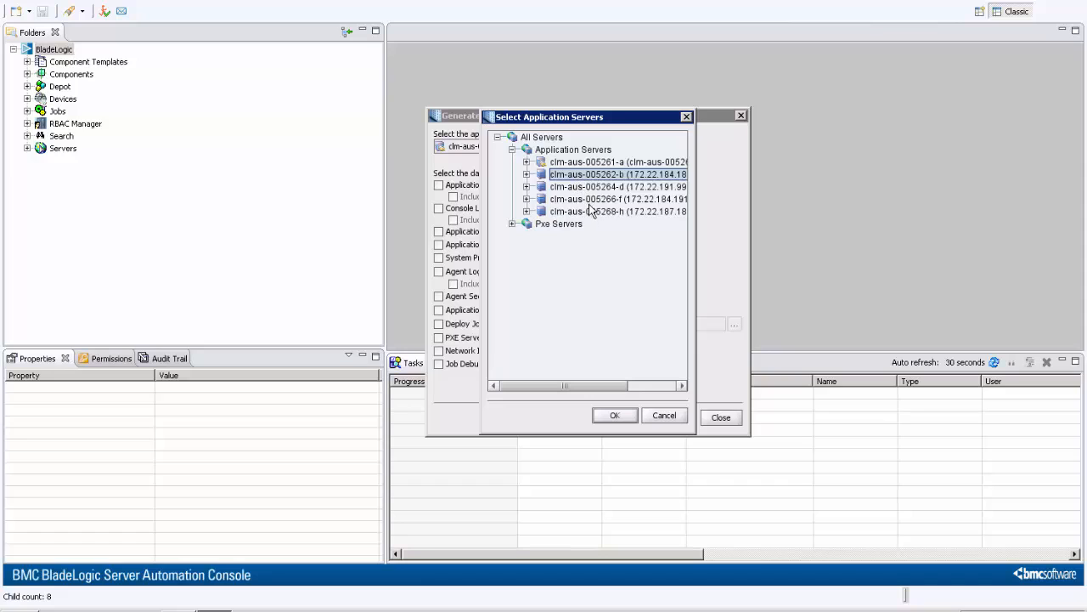
shift+click(590, 211)
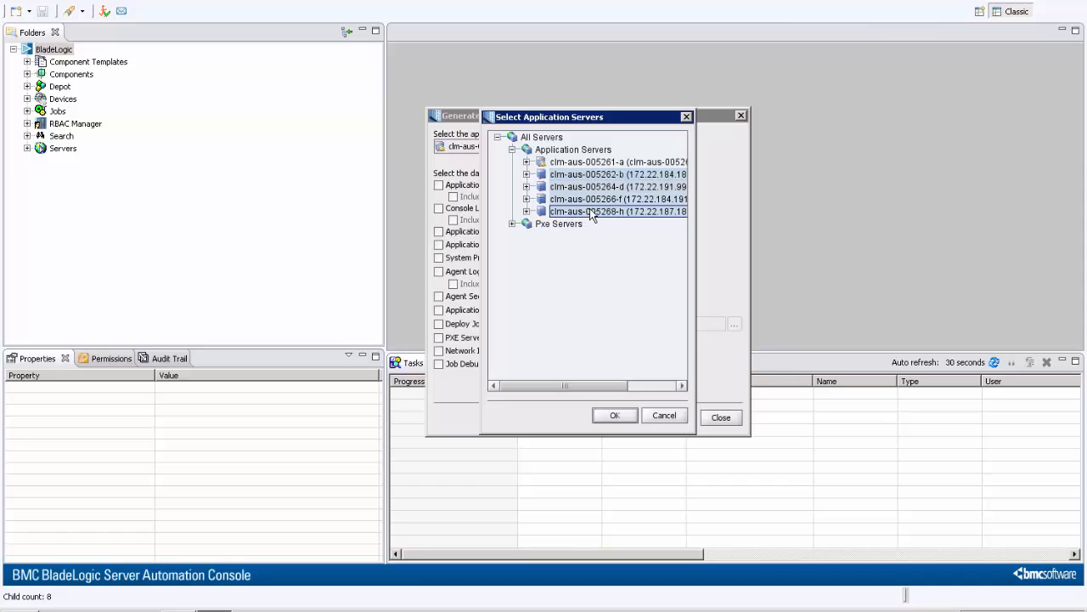
click(574, 153)
- Choose clm-aus-005261-a, clm-aus-005266-f and clm-aus-005268-h as the application servers to collect data from
click(567, 165)
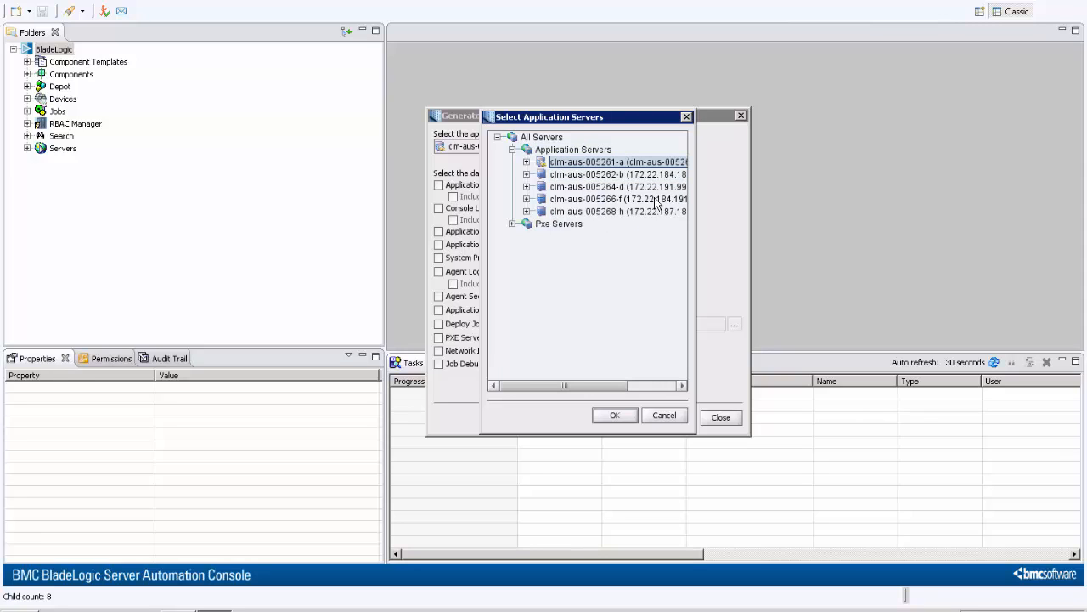
ctrl+click(604, 200)
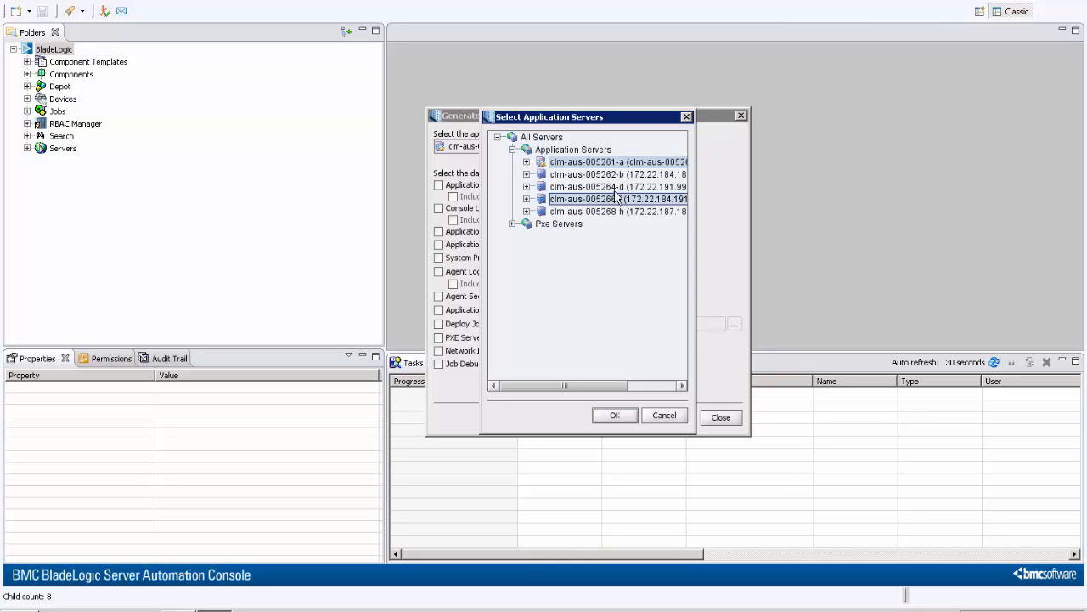
ctrl+click(612, 212)
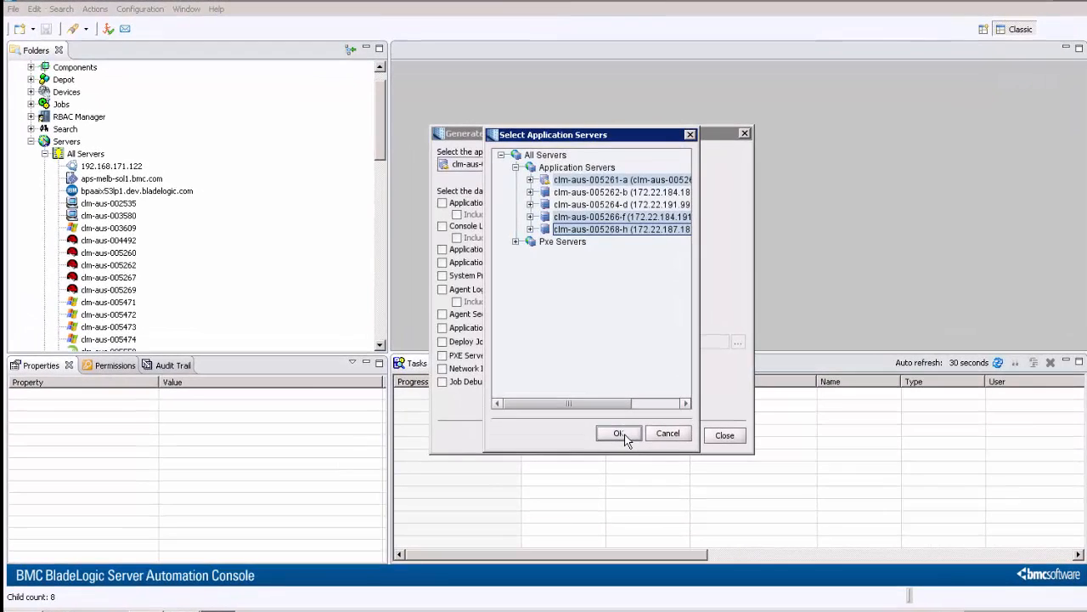
click(614, 427)
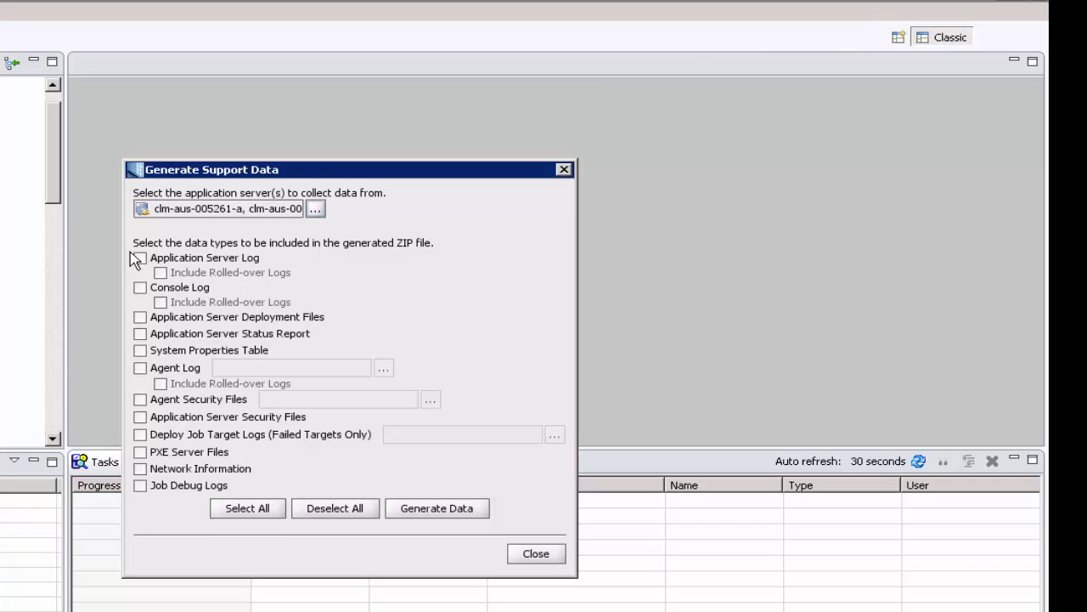
- Include the Application Server Log and the Console Log, each with its rolled-over logs, in the support data
click(443, 203)
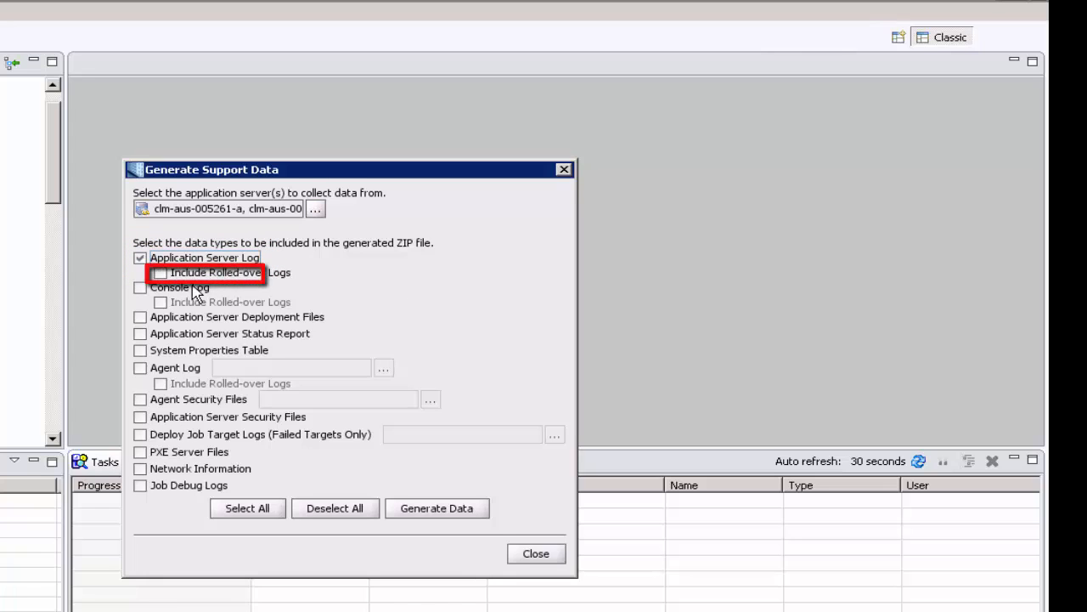
click(162, 272)
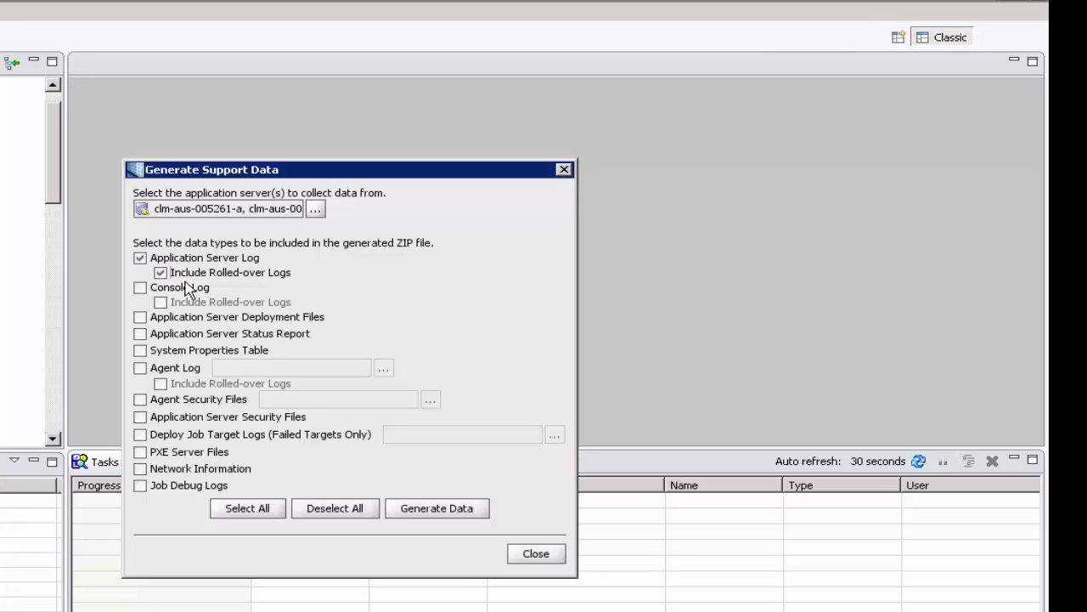
click(140, 287)
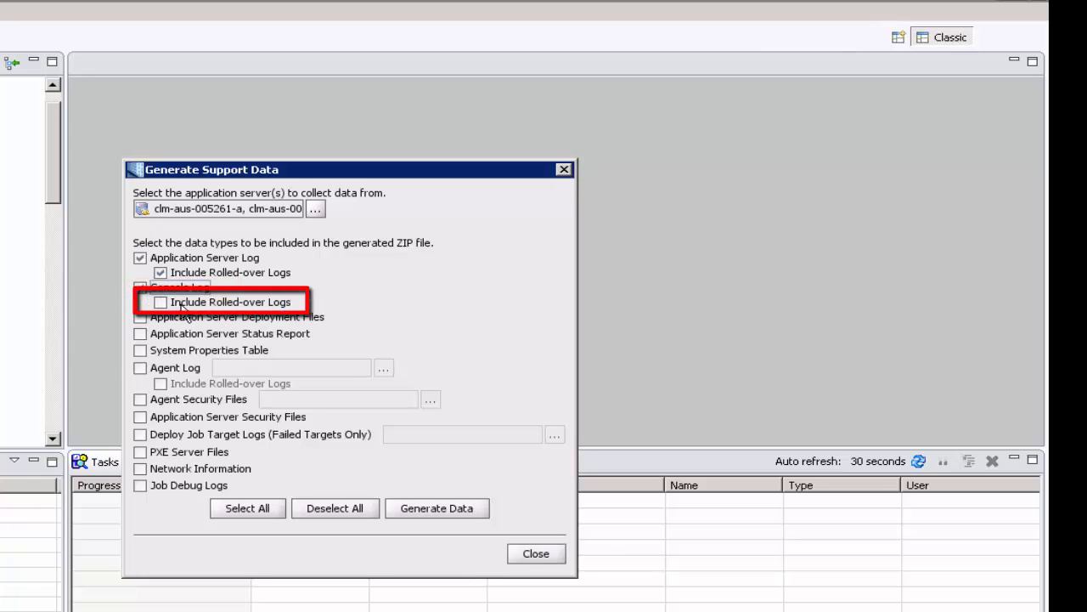
click(161, 303)
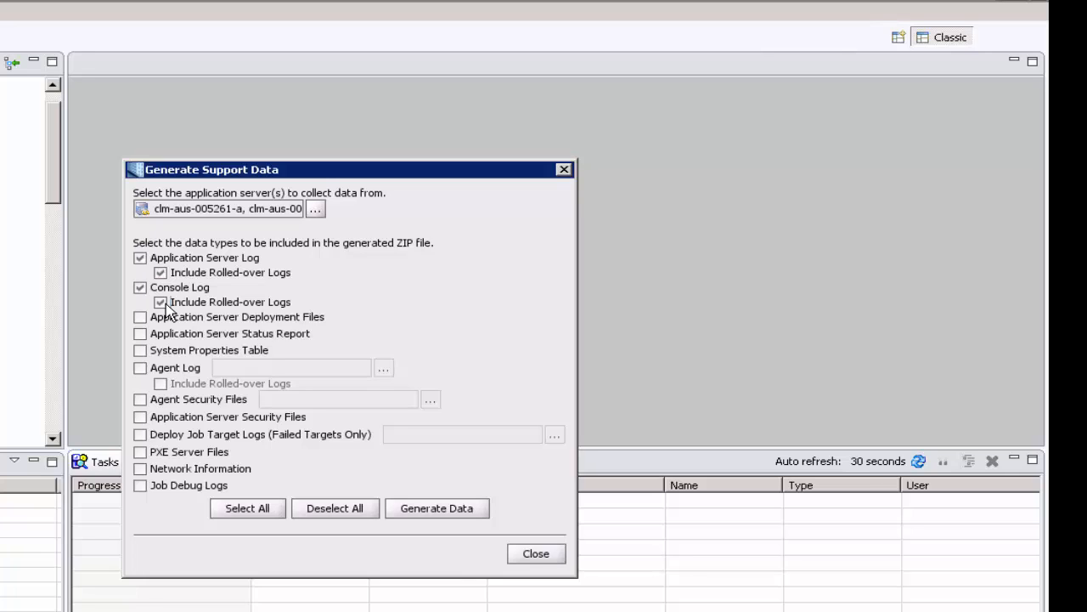
- Include Application Server Deployment Files, Application Server Status Report and System Properties Table in the support data
click(141, 318)
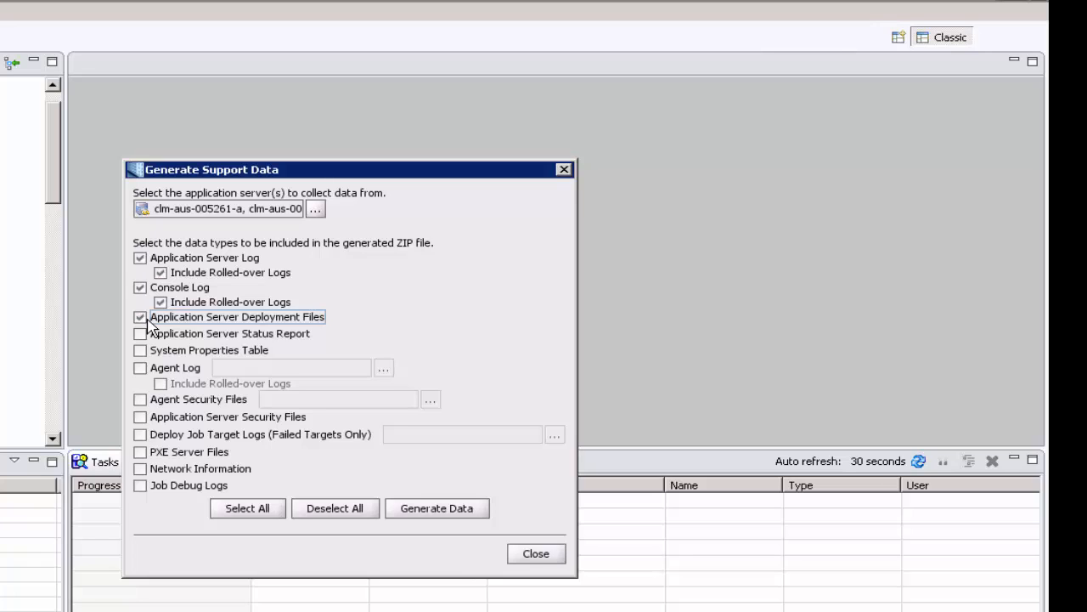
click(155, 333)
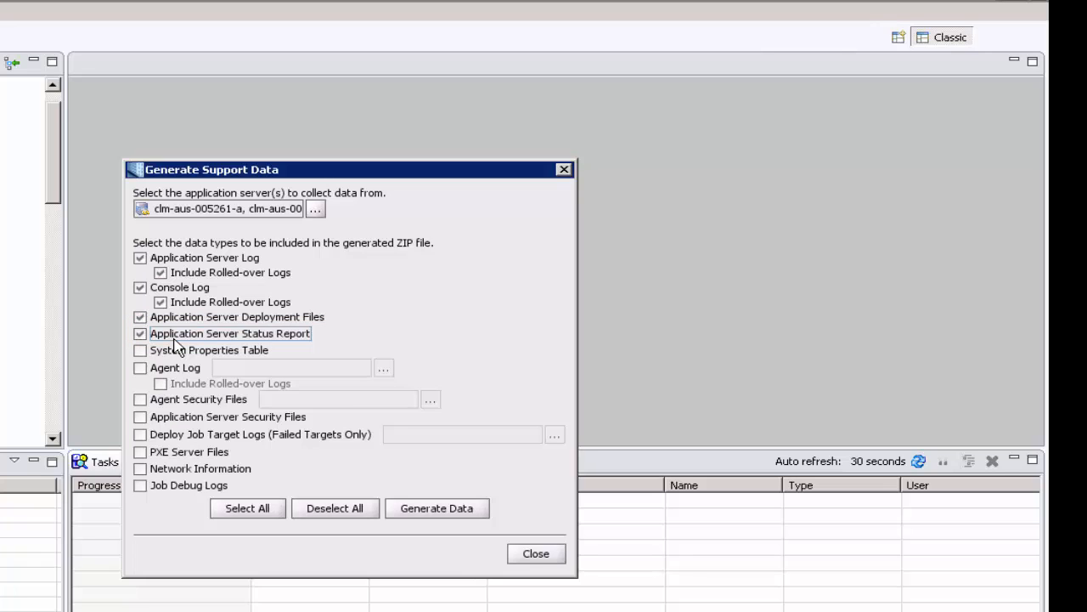
click(176, 349)
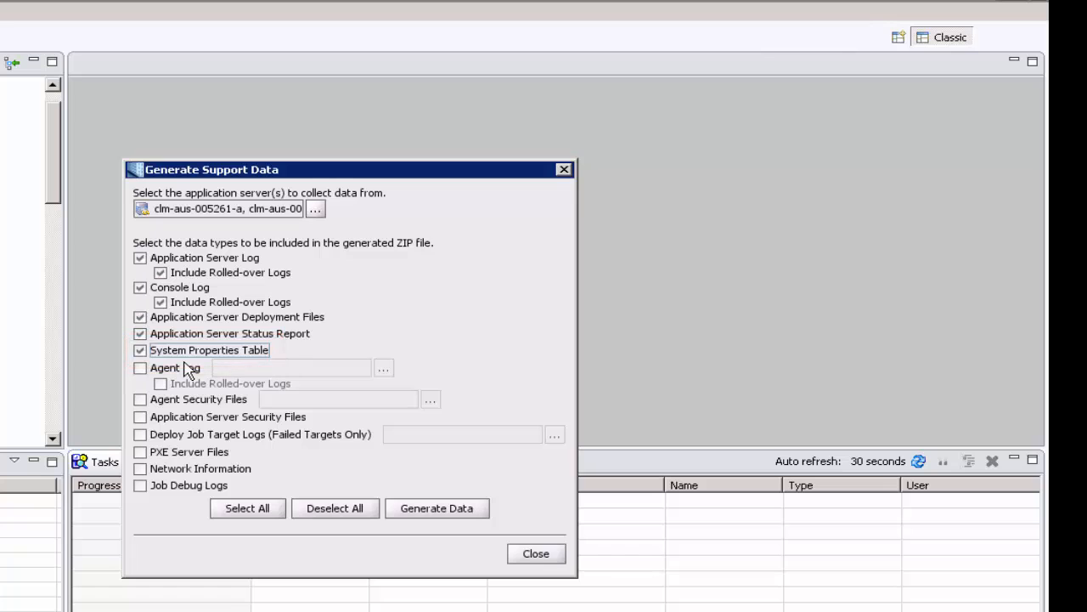
- Include the Agent Log with rolled-over logs, Agent Security Files and Application Server Security Files in the support data
click(181, 370)
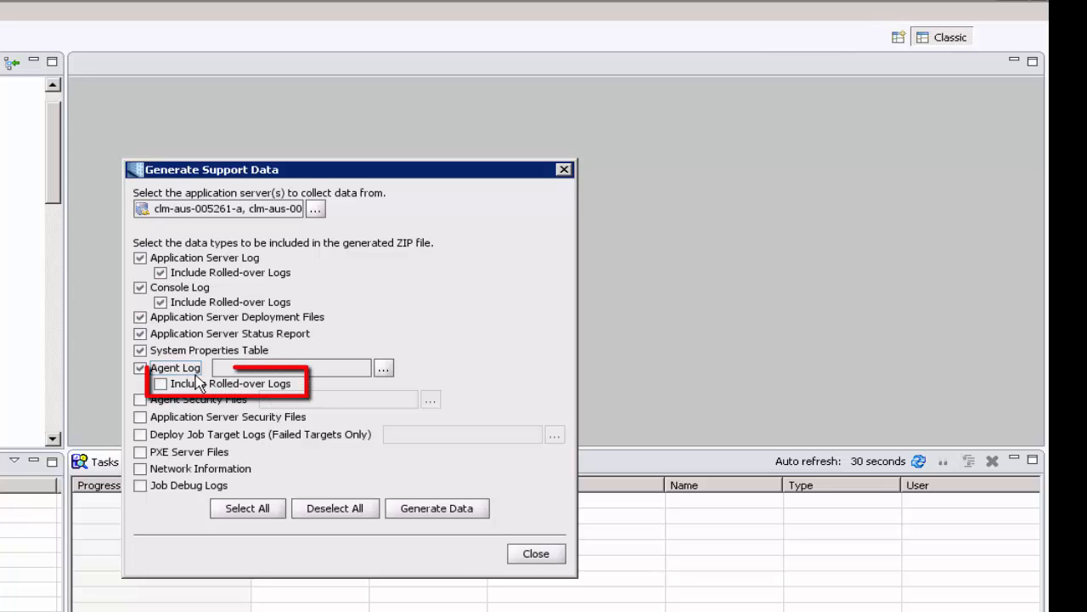
click(161, 383)
click(141, 399)
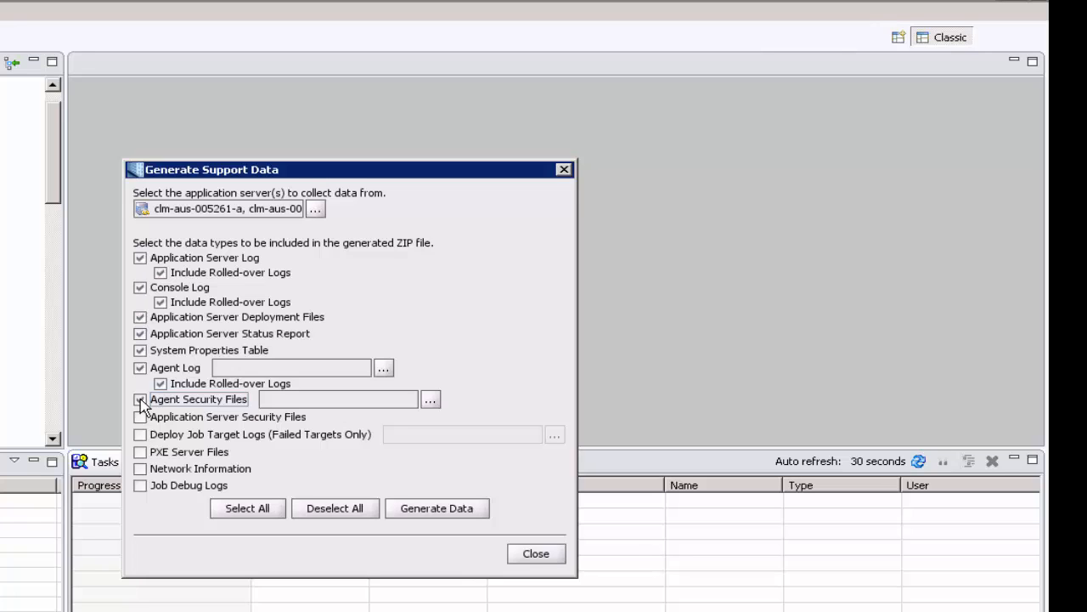
click(141, 417)
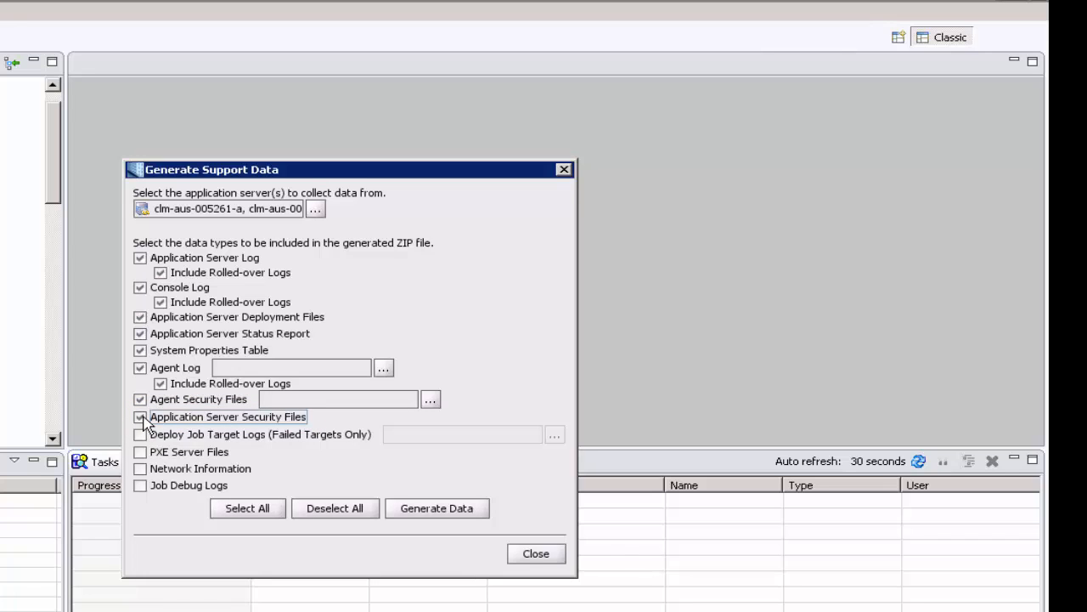
- Include Deploy Job Target Logs (Failed Targets Only), PXE Server Files, Network Information and Job Debug Logs in the support data
click(142, 439)
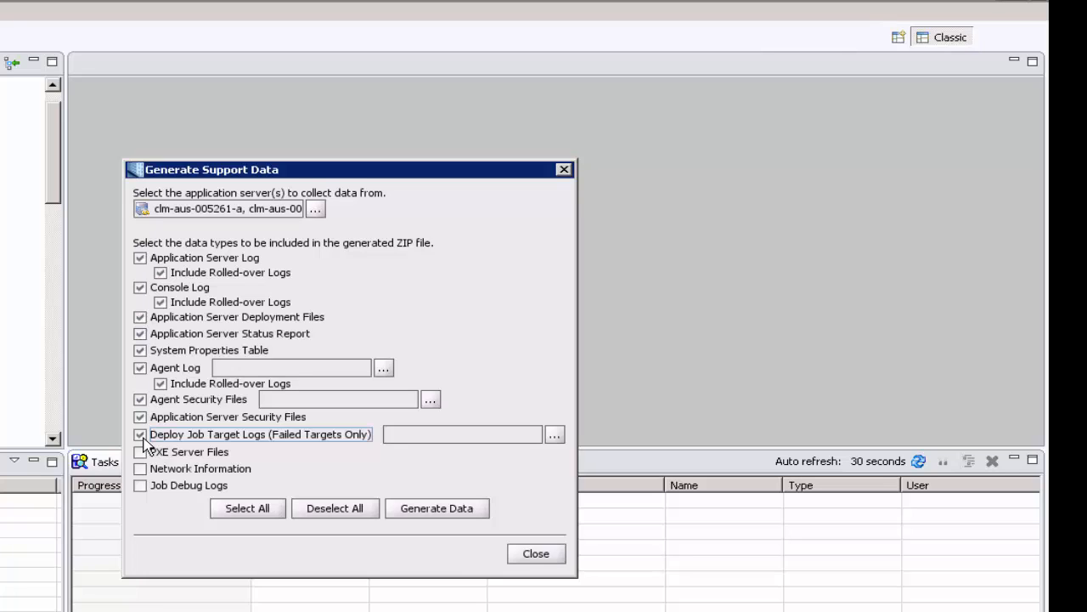
click(141, 451)
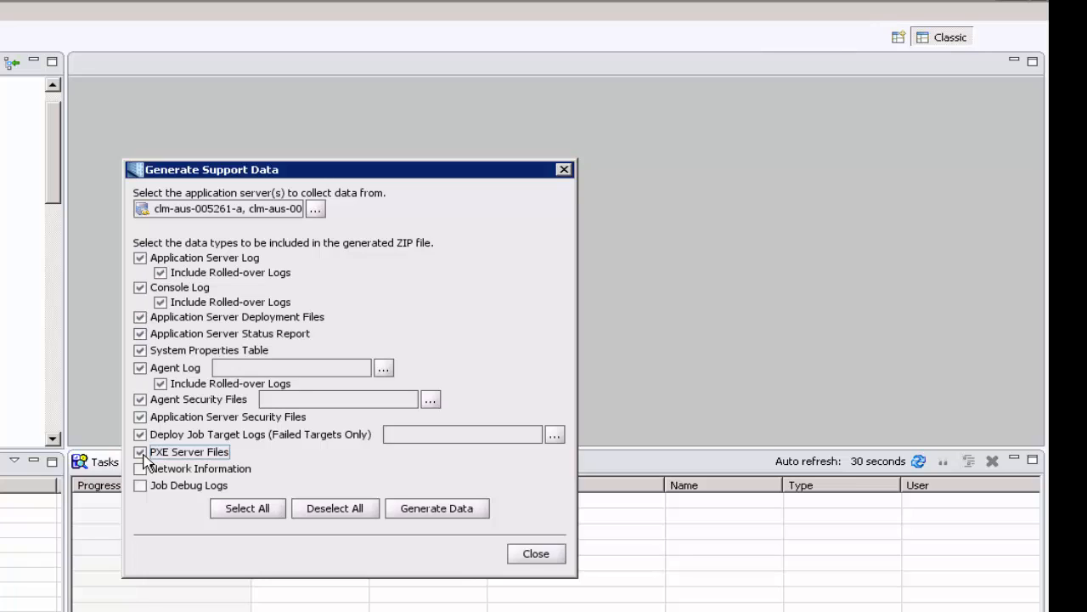
click(141, 468)
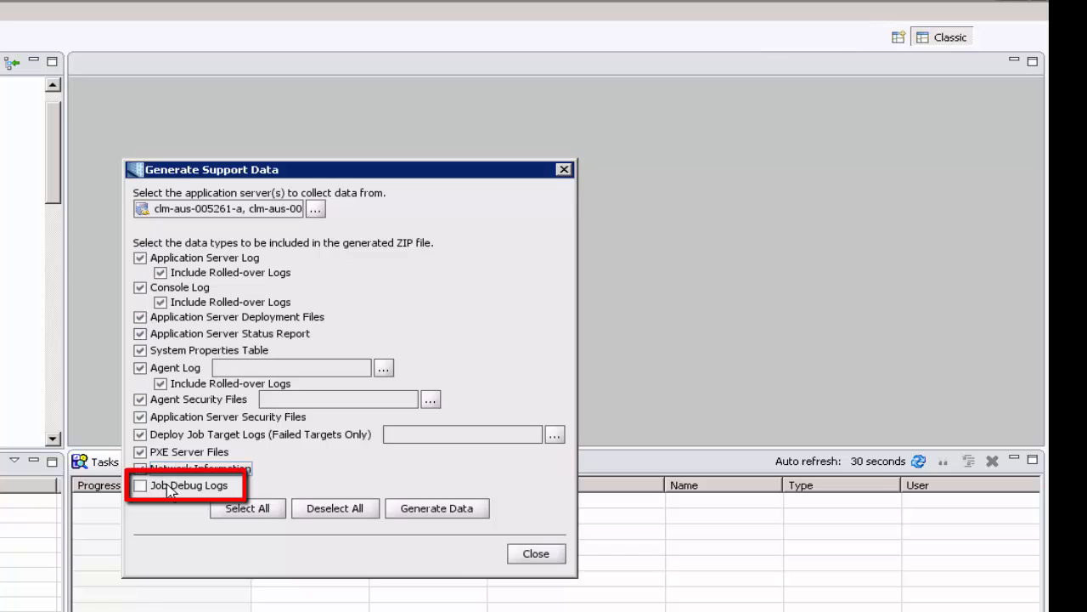
click(169, 491)
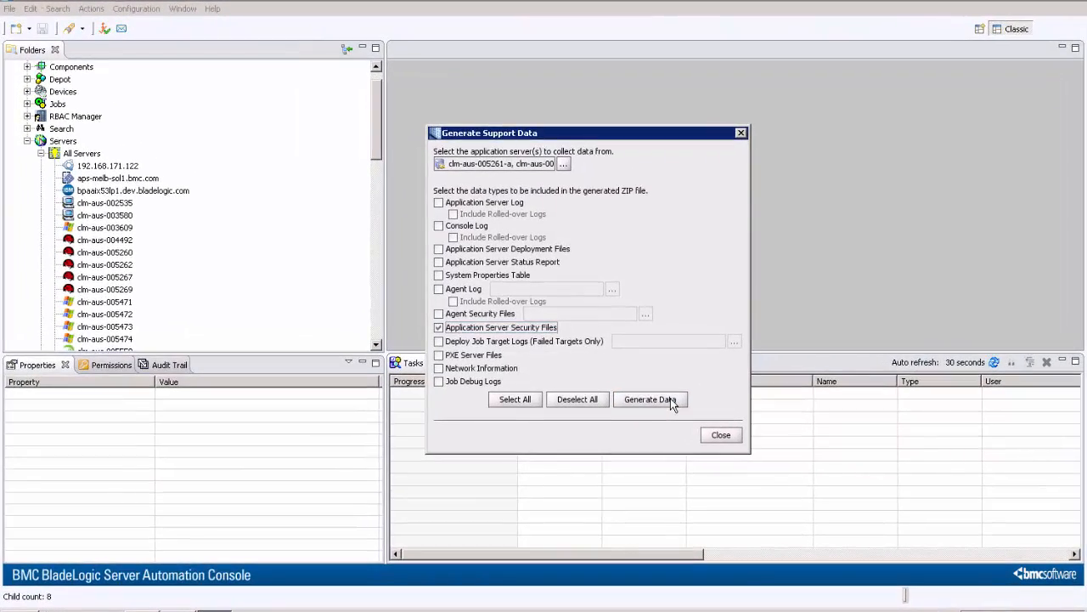
- Generate the support data and save it on the C drive as a zip file named SupportData
click(661, 397)
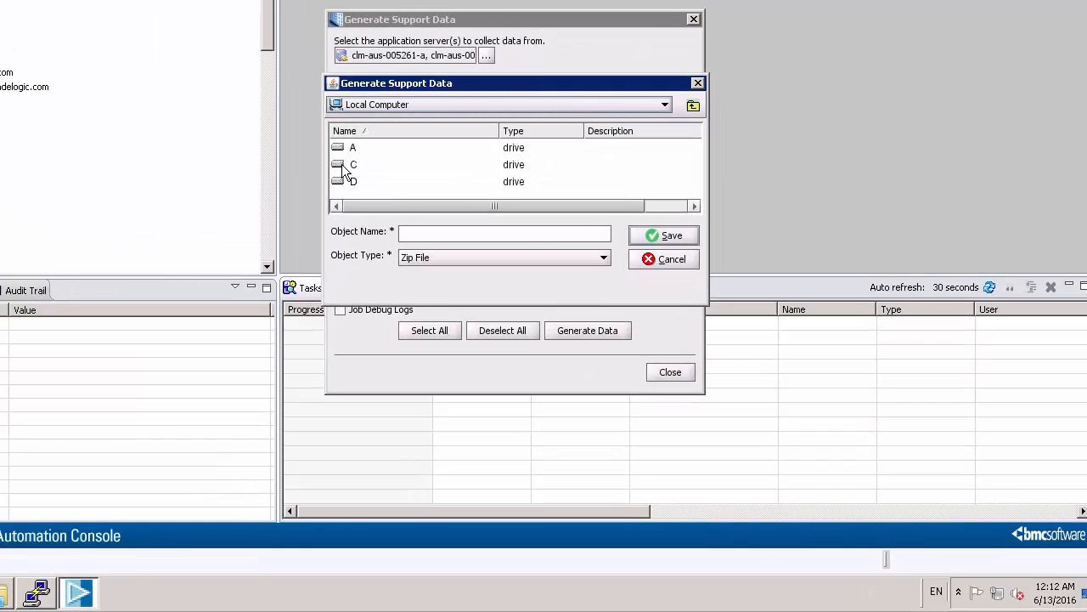
double_click(344, 166)
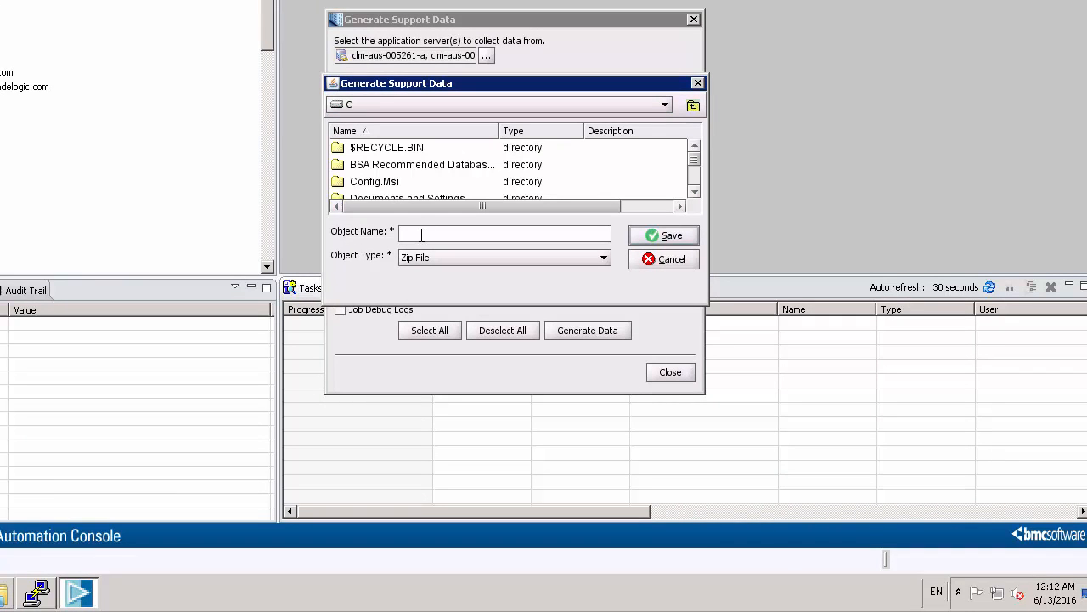
text(SupportData)
click(671, 237)
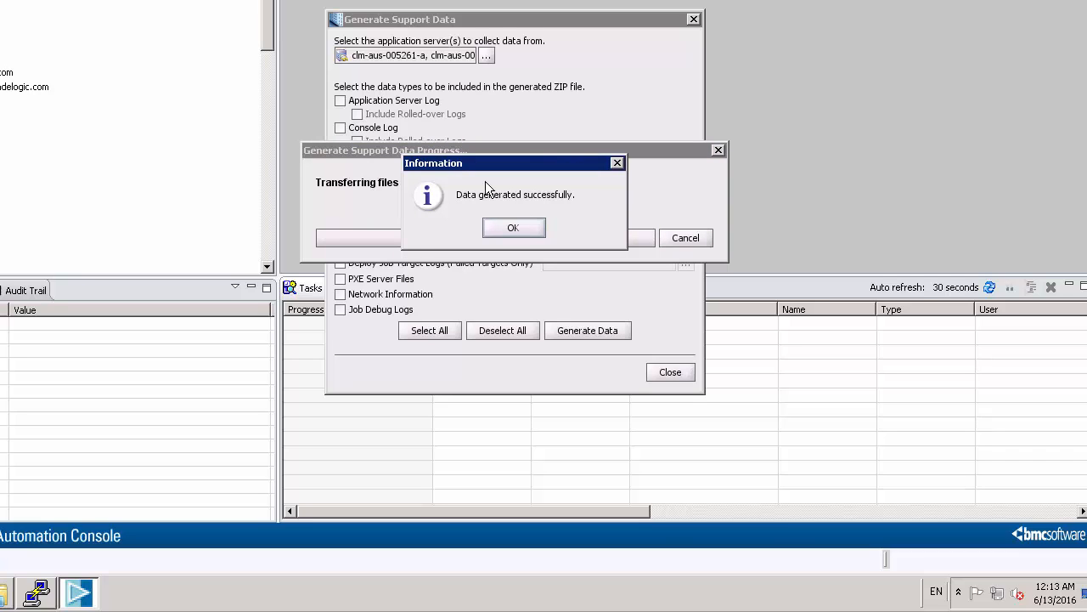
click(513, 228)
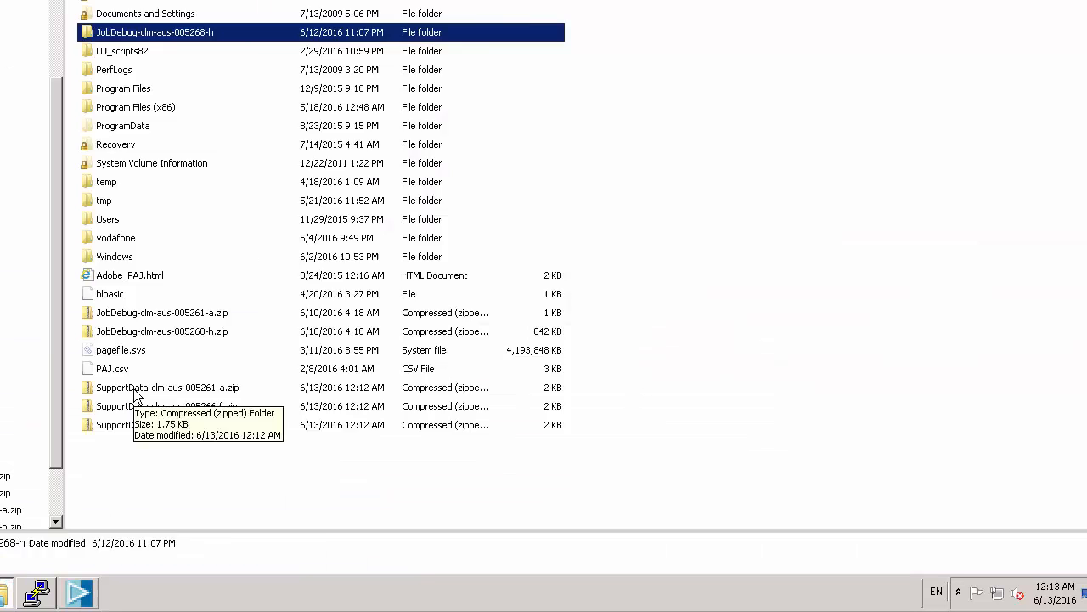